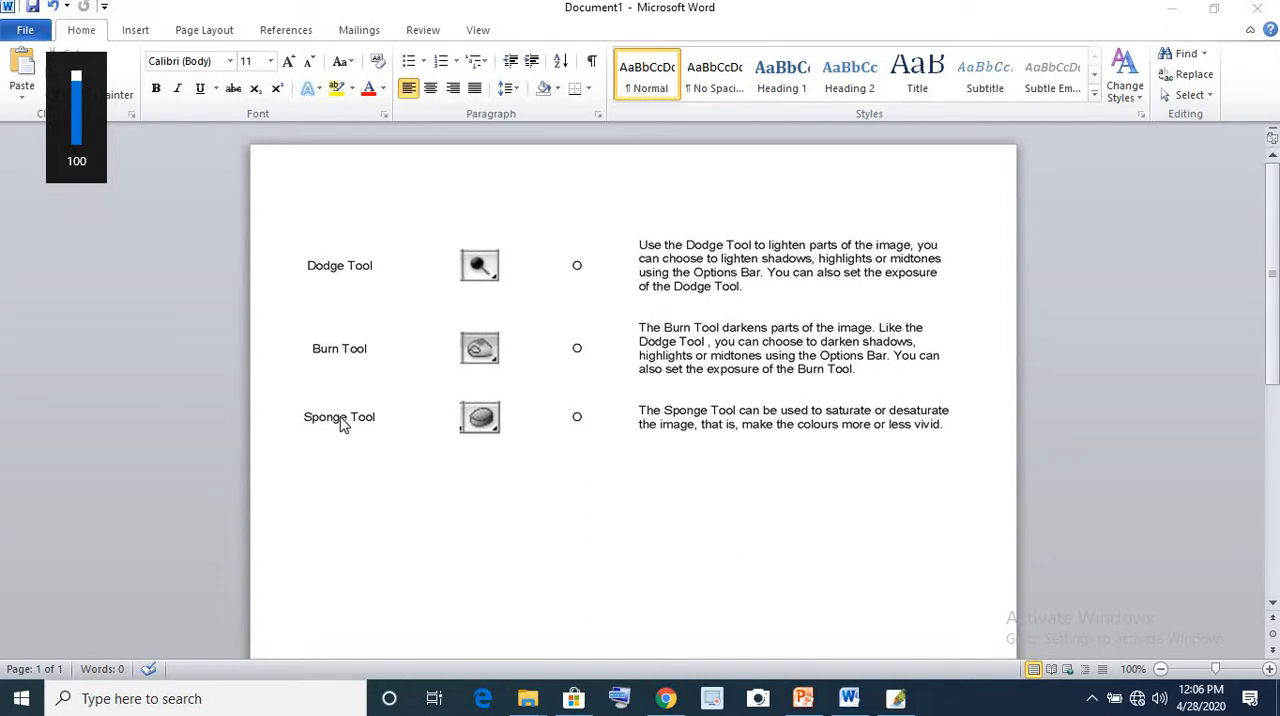
# Switch to Photoshop and convert the portrait's locked Background into a regular layer
pyautogui.click(897, 703)
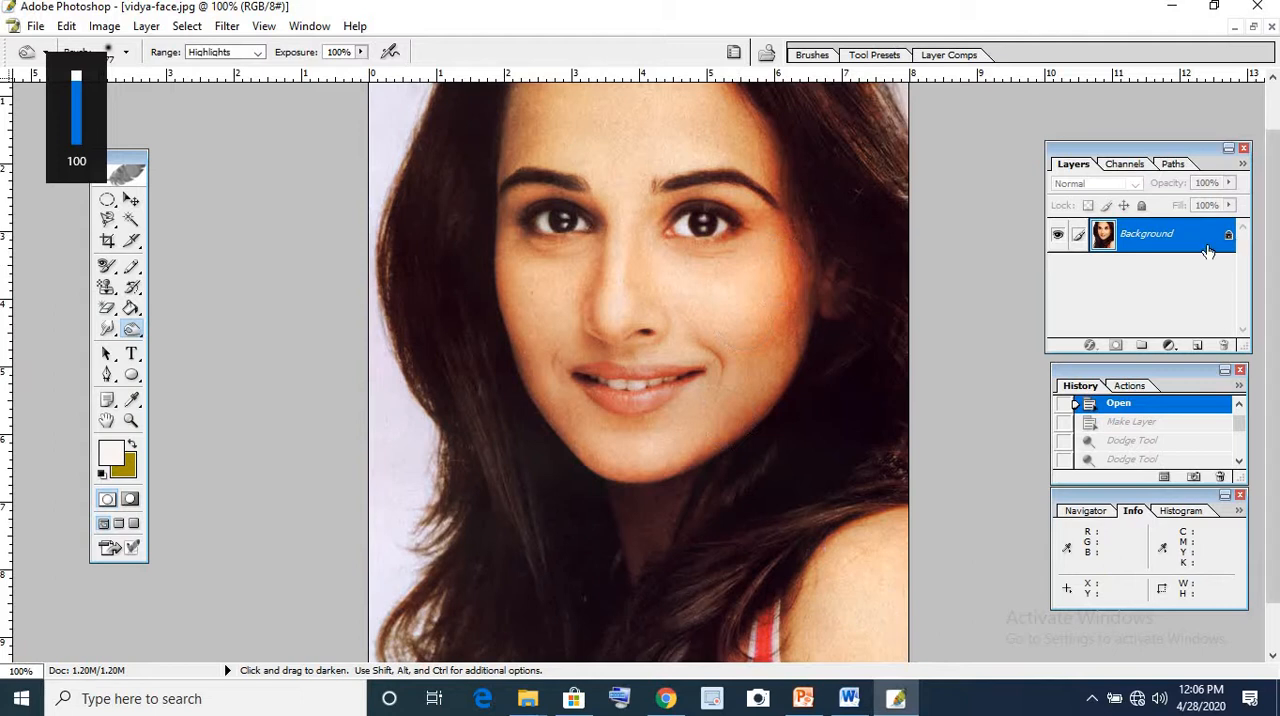
pyautogui.doubleClick(1148, 238)
pyautogui.click(783, 317)
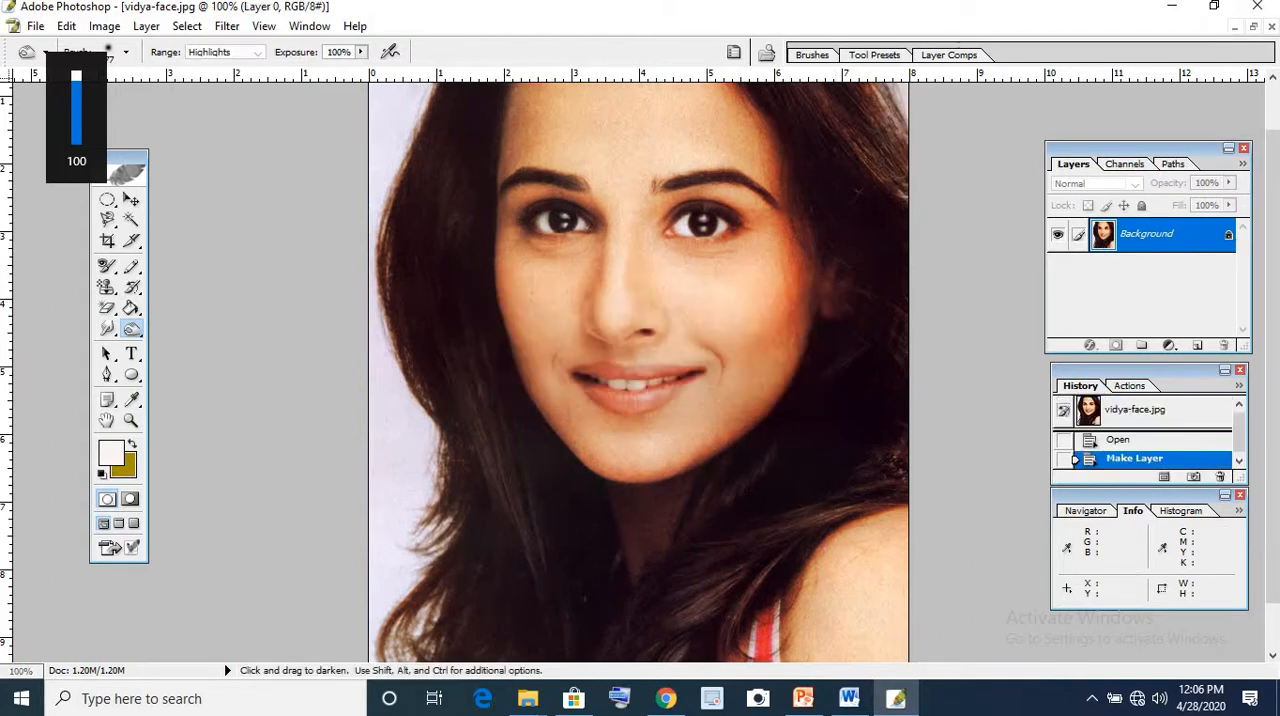
# Lighten the skin across the forehead, cheeks and chin with the Dodge Tool, using the Midtones range at 50% exposure
pyautogui.click(131, 329)
pyautogui.click(205, 327)
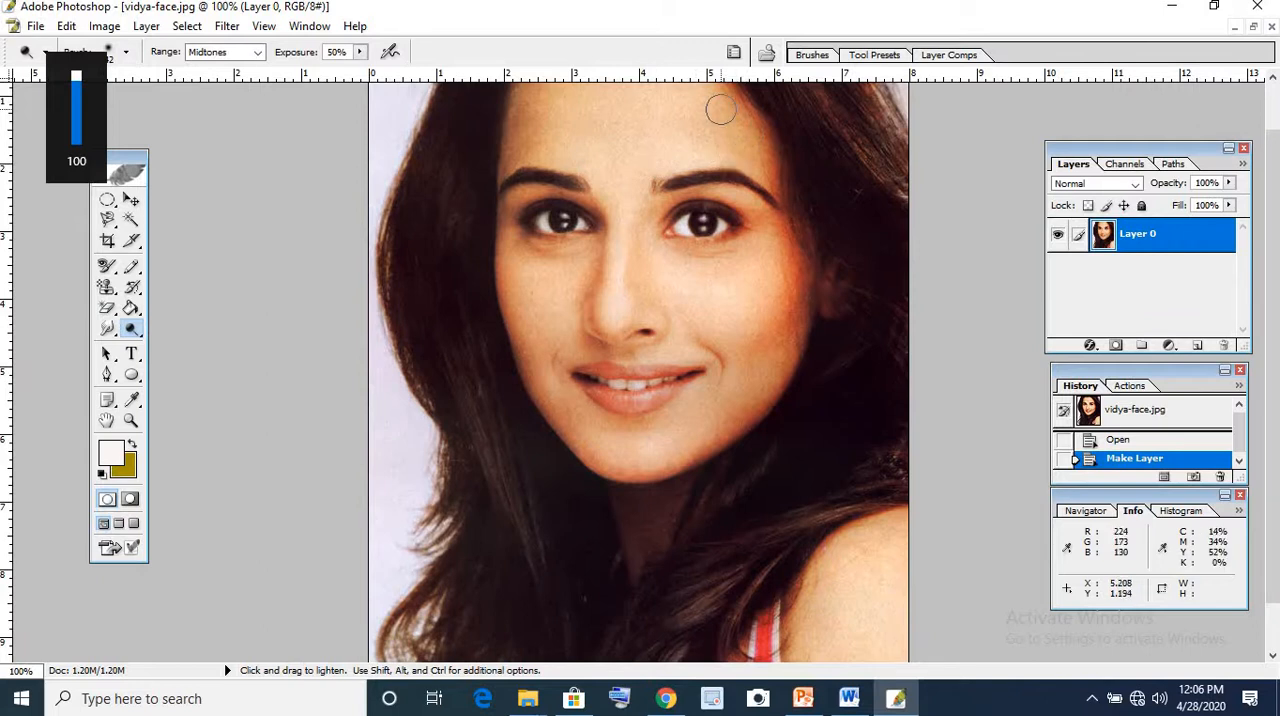
pyautogui.moveTo(749, 143)
pyautogui.mouseDown()
pyautogui.moveTo(770, 170)
pyautogui.moveTo(760, 151)
pyautogui.moveTo(722, 165)
pyautogui.moveTo(703, 143)
pyautogui.moveTo(750, 127)
pyautogui.moveTo(753, 97)
pyautogui.moveTo(735, 95)
pyautogui.moveTo(771, 169)
pyautogui.moveTo(785, 253)
pyautogui.moveTo(788, 224)
pyautogui.moveTo(794, 273)
pyautogui.moveTo(803, 257)
pyautogui.moveTo(809, 269)
pyautogui.moveTo(800, 345)
pyautogui.moveTo(774, 375)
pyautogui.moveTo(803, 254)
pyautogui.moveTo(743, 413)
pyautogui.moveTo(780, 337)
pyautogui.moveTo(735, 400)
pyautogui.moveTo(635, 443)
pyautogui.moveTo(740, 408)
pyautogui.moveTo(749, 400)
pyautogui.moveTo(633, 442)
pyautogui.moveTo(708, 436)
pyautogui.moveTo(772, 402)
pyautogui.moveTo(726, 438)
pyautogui.moveTo(625, 453)
pyautogui.moveTo(568, 436)
pyautogui.moveTo(533, 321)
pyautogui.moveTo(552, 349)
pyautogui.moveTo(639, 269)
pyautogui.moveTo(713, 297)
pyautogui.moveTo(730, 323)
pyautogui.moveTo(710, 325)
pyautogui.moveTo(713, 350)
pyautogui.moveTo(622, 365)
pyautogui.moveTo(585, 347)
pyautogui.moveTo(660, 344)
pyautogui.moveTo(564, 306)
pyautogui.moveTo(530, 328)
pyautogui.moveTo(501, 316)
pyautogui.moveTo(523, 353)
pyautogui.moveTo(515, 386)
pyautogui.moveTo(522, 371)
pyautogui.moveTo(533, 382)
pyautogui.moveTo(540, 234)
pyautogui.moveTo(517, 251)
pyautogui.moveTo(568, 202)
pyautogui.moveTo(522, 244)
pyautogui.moveTo(556, 243)
pyautogui.moveTo(546, 120)
pyautogui.moveTo(500, 166)
pyautogui.moveTo(546, 109)
pyautogui.moveTo(525, 112)
pyautogui.moveTo(595, 108)
pyautogui.moveTo(543, 140)
pyautogui.moveTo(641, 108)
pyautogui.moveTo(560, 91)
pyautogui.moveTo(712, 205)
pyautogui.moveTo(663, 168)
pyautogui.moveTo(620, 194)
pyautogui.moveTo(580, 309)
pyautogui.moveTo(600, 323)
pyautogui.moveTo(663, 251)
pyautogui.moveTo(745, 240)
pyautogui.moveTo(790, 190)
pyautogui.moveTo(760, 200)
pyautogui.moveTo(771, 309)
pyautogui.mouseUp()
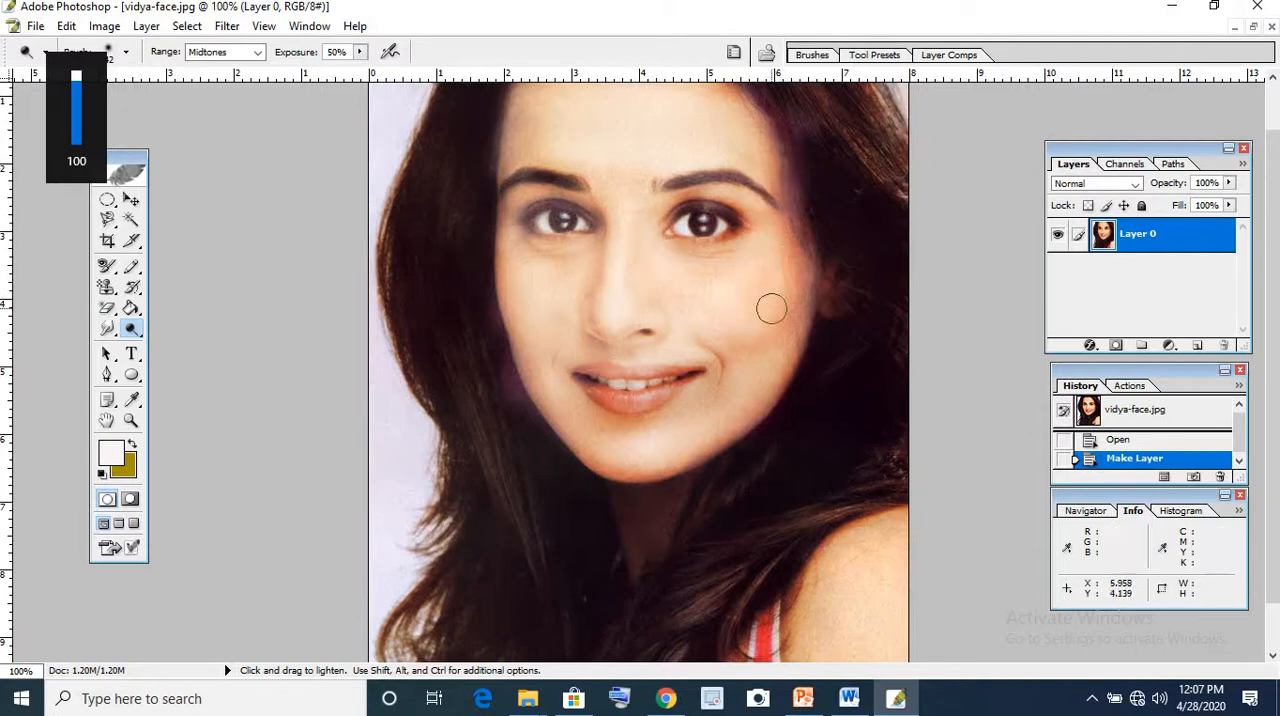
pyautogui.moveTo(764, 356)
pyautogui.mouseDown()
pyautogui.moveTo(735, 340)
pyautogui.moveTo(754, 305)
pyautogui.moveTo(771, 308)
pyautogui.moveTo(755, 342)
pyautogui.moveTo(705, 402)
pyautogui.moveTo(568, 417)
pyautogui.moveTo(686, 436)
pyautogui.moveTo(614, 459)
pyautogui.moveTo(578, 436)
pyautogui.moveTo(599, 470)
pyautogui.moveTo(663, 477)
pyautogui.moveTo(734, 429)
pyautogui.moveTo(755, 395)
pyautogui.moveTo(674, 439)
pyautogui.moveTo(603, 437)
pyautogui.mouseUp()
pyautogui.moveTo(531, 327)
pyautogui.mouseDown()
pyautogui.moveTo(521, 277)
pyautogui.moveTo(507, 302)
pyautogui.moveTo(501, 259)
pyautogui.mouseUp()
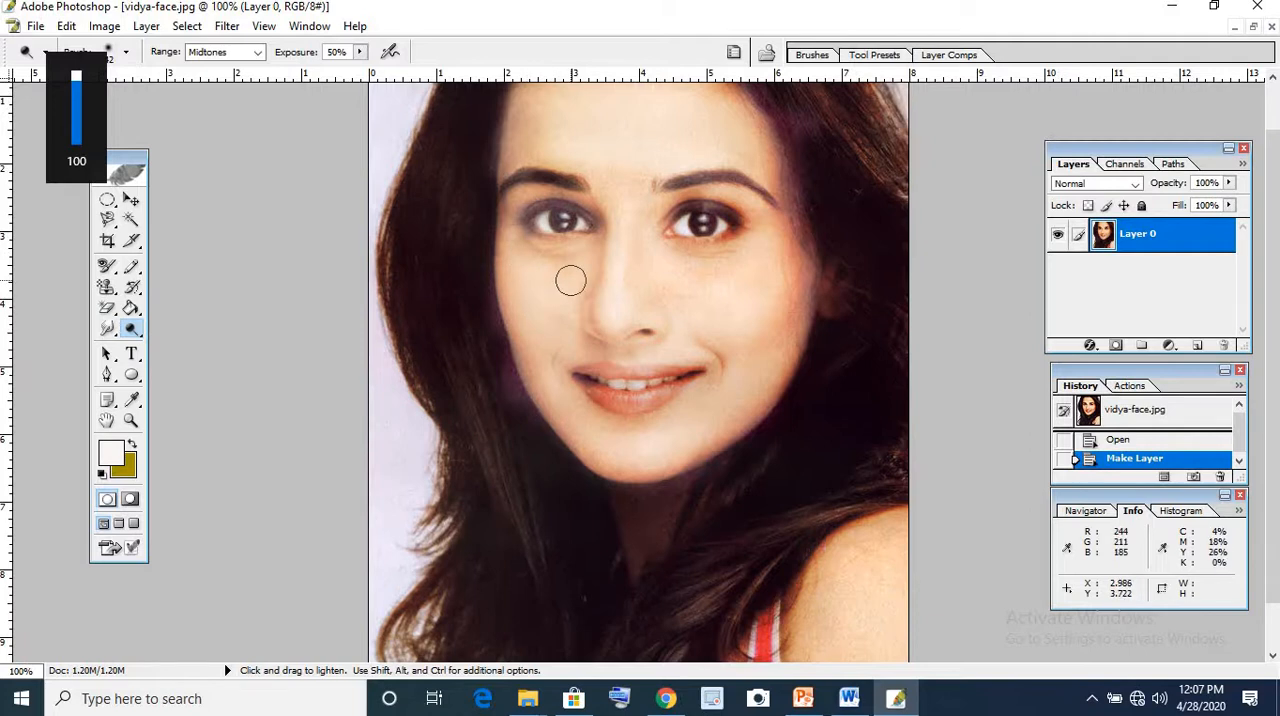
pyautogui.moveTo(571, 281)
pyautogui.mouseDown()
pyautogui.moveTo(633, 194)
pyautogui.moveTo(617, 123)
pyautogui.moveTo(716, 138)
pyautogui.moveTo(631, 86)
pyautogui.moveTo(540, 131)
pyautogui.moveTo(510, 167)
pyautogui.mouseUp()
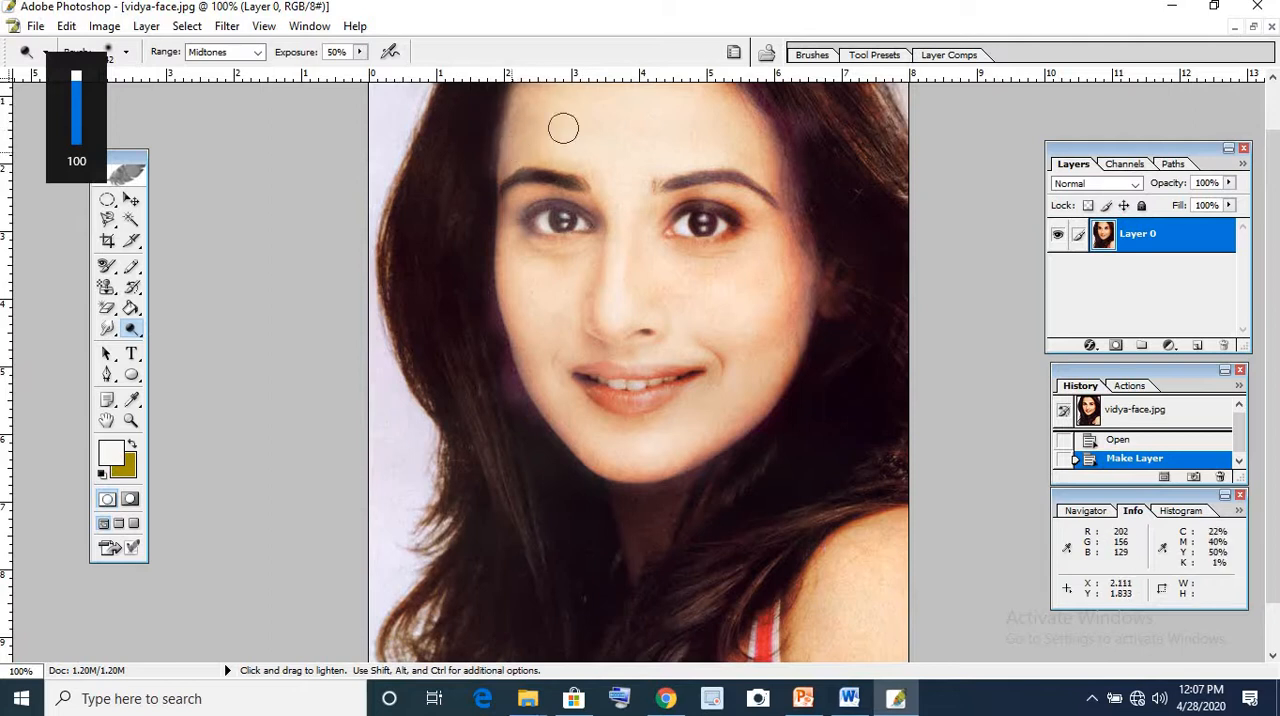
pyautogui.moveTo(563, 128); pyautogui.dragTo(776, 183)
pyautogui.moveTo(784, 295); pyautogui.dragTo(680, 366)
# Try darkening the cheek with the Burn Tool in the Highlights range at 100% exposure, and undo the stroke
pyautogui.moveTo(130, 334); pyautogui.dragTo(193, 350)
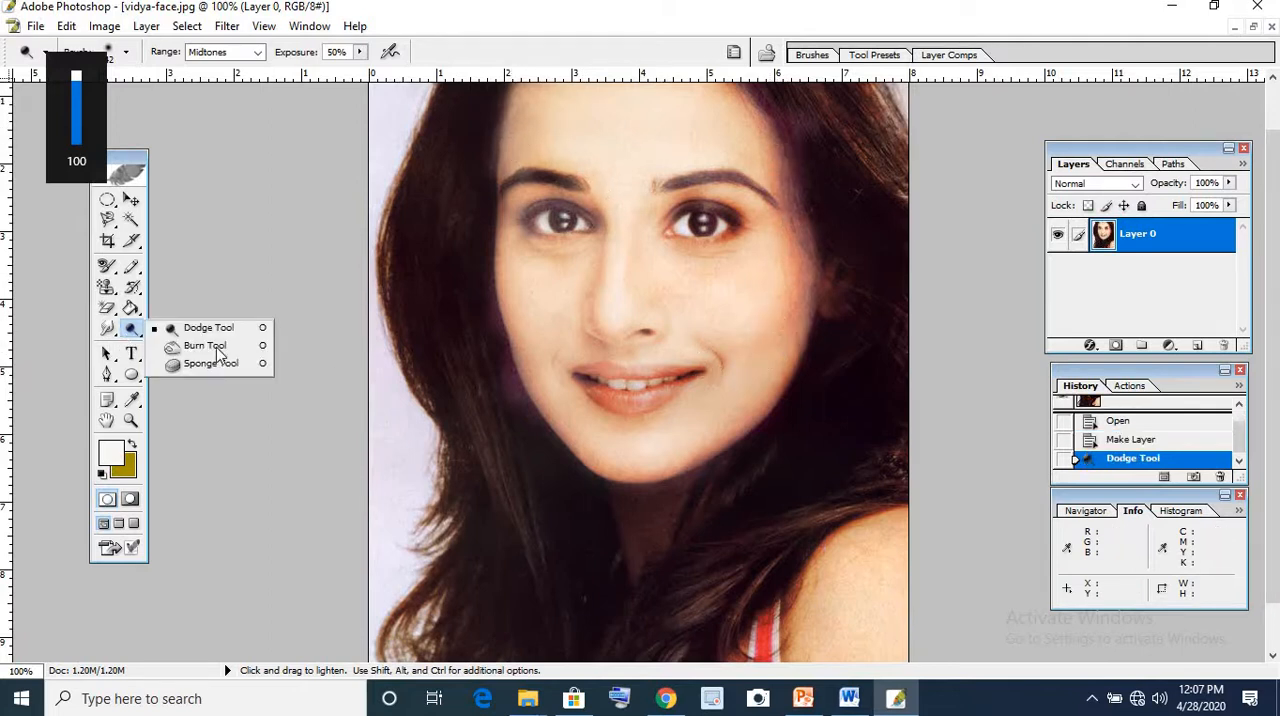
pyautogui.click(217, 350)
pyautogui.moveTo(709, 287)
pyautogui.mouseDown()
pyautogui.moveTo(769, 272)
pyautogui.moveTo(748, 345)
pyautogui.mouseUp()
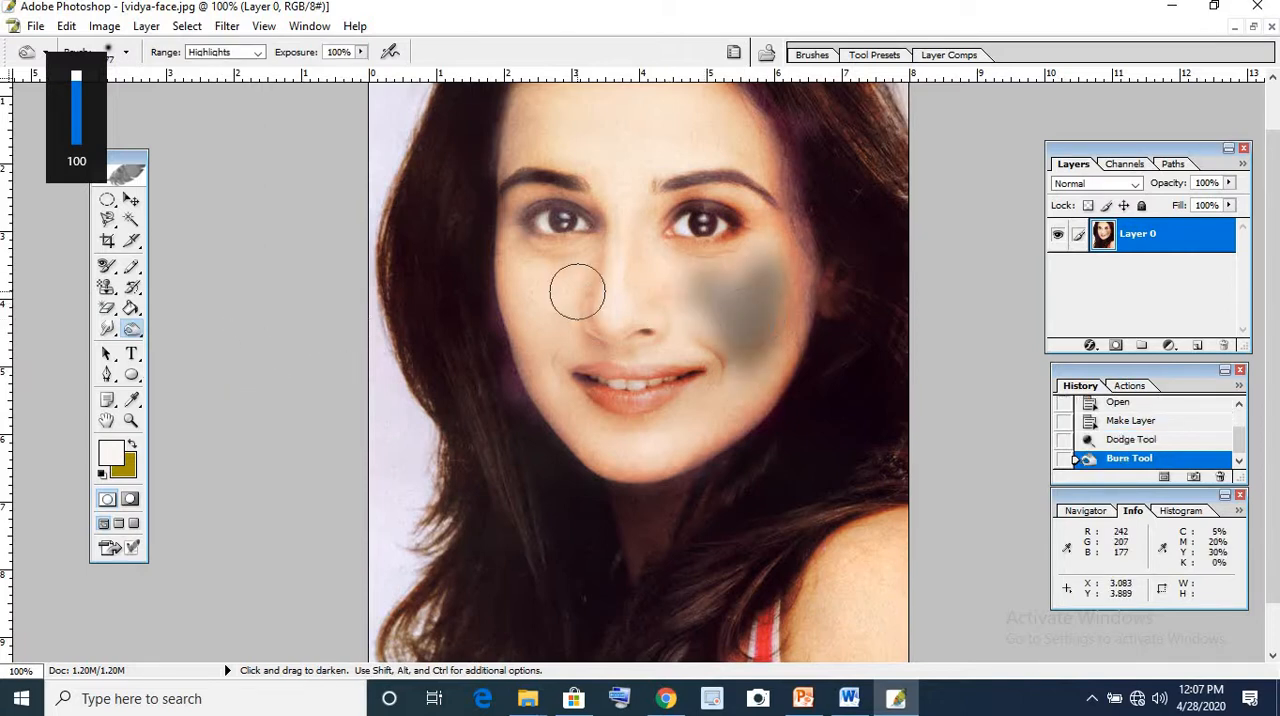
pyautogui.hotkey('ctrl', 'z')
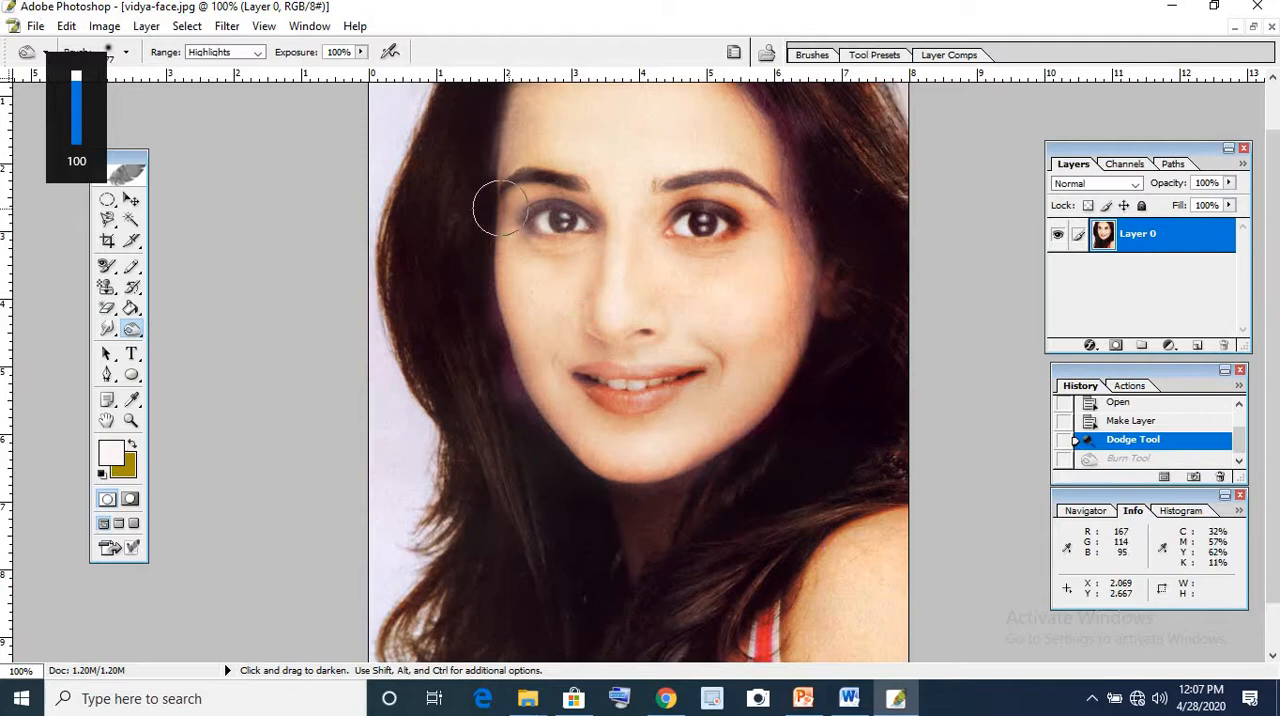
# Set the Burn Tool's range to Midtones and darken the whole face, including the forehead, cheeks and chin
pyautogui.click(238, 53)
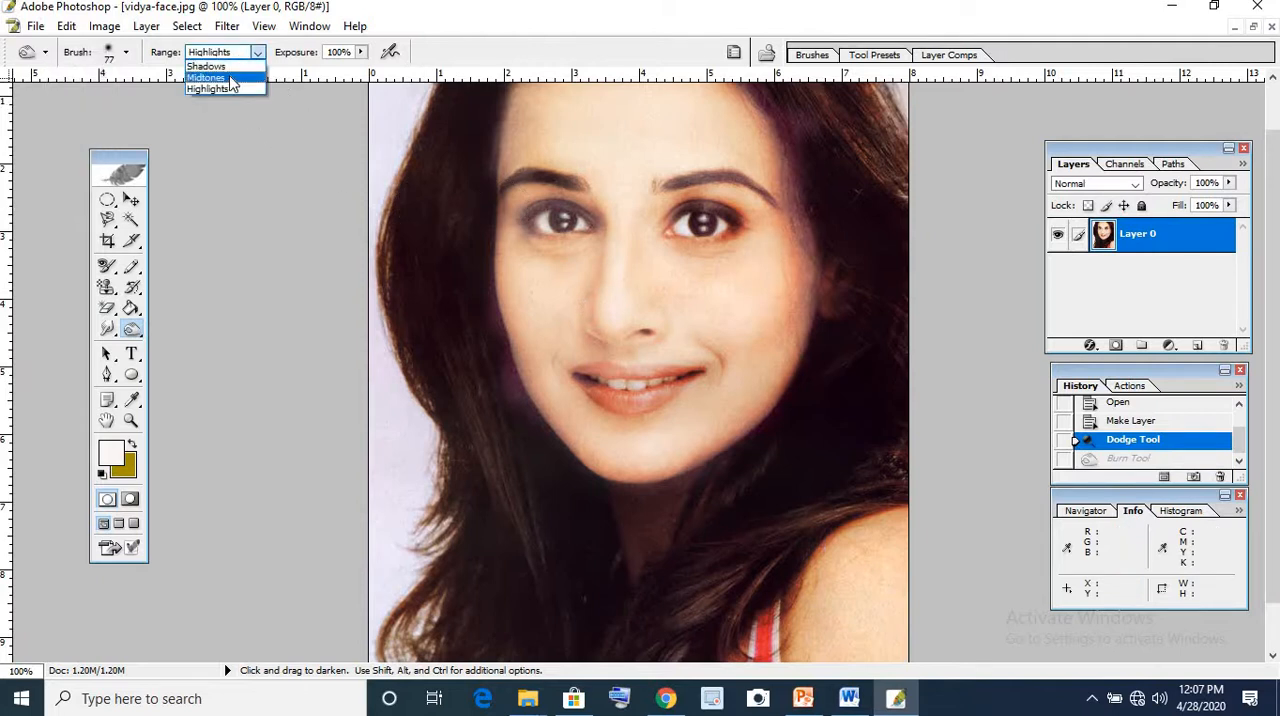
pyautogui.click(230, 78)
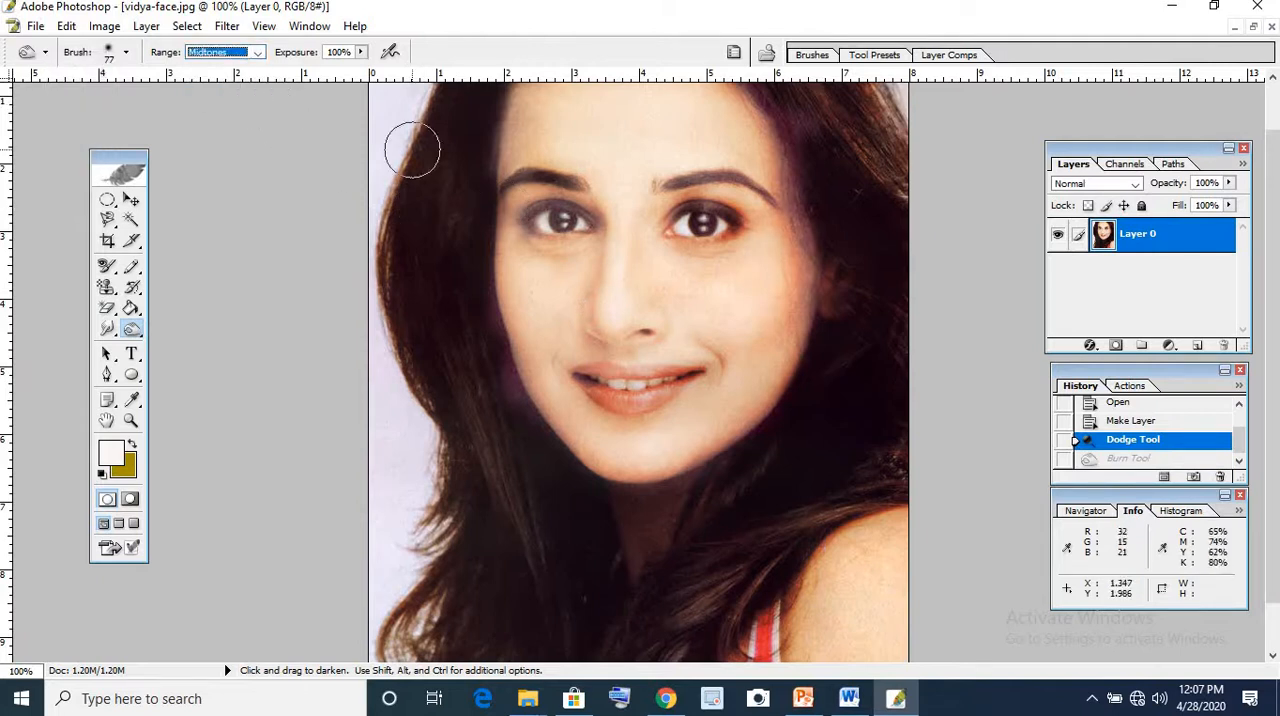
pyautogui.moveTo(738, 322)
pyautogui.mouseDown()
pyautogui.moveTo(675, 248)
pyautogui.moveTo(682, 270)
pyautogui.moveTo(763, 237)
pyautogui.moveTo(752, 300)
pyautogui.moveTo(685, 426)
pyautogui.moveTo(648, 444)
pyautogui.moveTo(627, 388)
pyautogui.moveTo(743, 392)
pyautogui.moveTo(598, 352)
pyautogui.moveTo(776, 331)
pyautogui.moveTo(613, 258)
pyautogui.moveTo(646, 156)
pyautogui.moveTo(607, 142)
pyautogui.moveTo(530, 287)
pyautogui.moveTo(529, 245)
pyautogui.moveTo(545, 220)
pyautogui.moveTo(555, 378)
pyautogui.moveTo(603, 477)
pyautogui.moveTo(623, 430)
pyautogui.moveTo(670, 101)
pyautogui.moveTo(769, 132)
pyautogui.moveTo(613, 123)
pyautogui.moveTo(578, 96)
pyautogui.moveTo(562, 103)
pyautogui.moveTo(657, 126)
pyautogui.mouseUp()
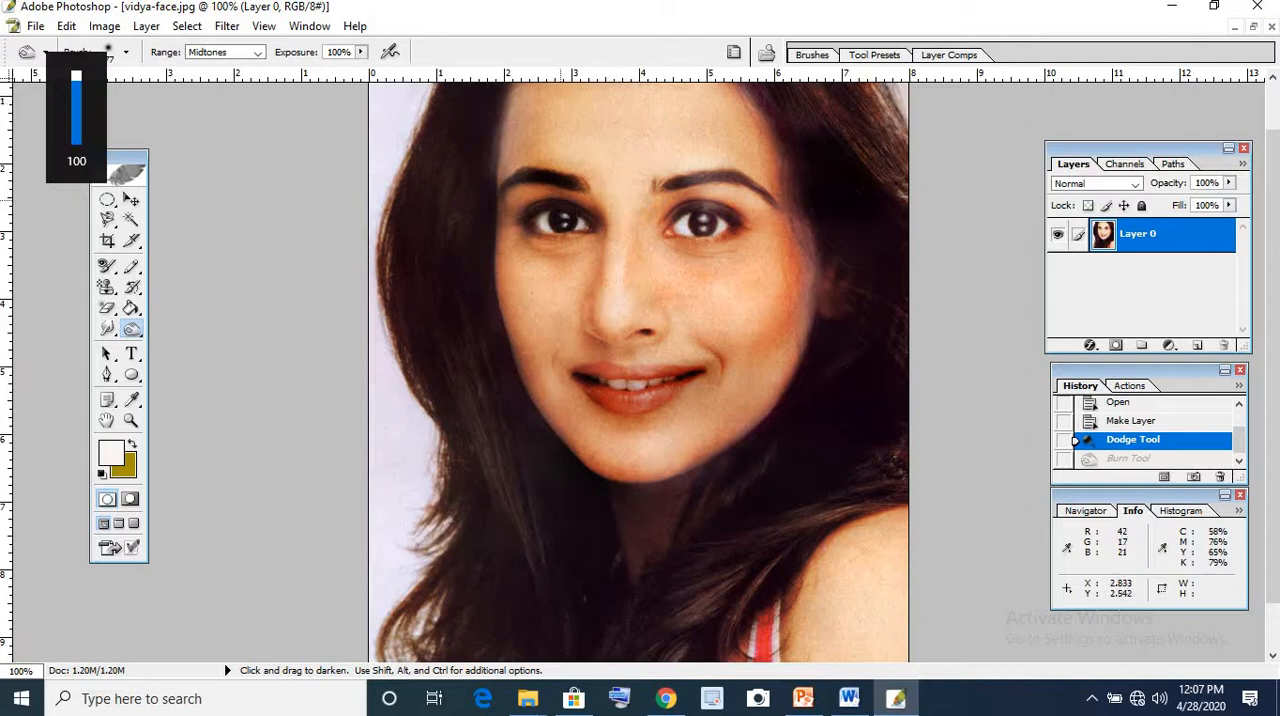
pyautogui.moveTo(520, 150)
pyautogui.mouseDown()
pyautogui.moveTo(600, 76)
pyautogui.moveTo(786, 199)
pyautogui.moveTo(751, 339)
pyautogui.moveTo(733, 331)
pyautogui.moveTo(695, 141)
pyautogui.moveTo(676, 176)
pyautogui.moveTo(651, 162)
pyautogui.moveTo(616, 350)
pyautogui.moveTo(727, 359)
pyautogui.moveTo(708, 393)
pyautogui.moveTo(741, 411)
pyautogui.moveTo(774, 355)
pyautogui.moveTo(616, 405)
pyautogui.moveTo(549, 350)
pyautogui.moveTo(511, 273)
pyautogui.moveTo(513, 203)
pyautogui.moveTo(545, 422)
pyautogui.mouseUp()
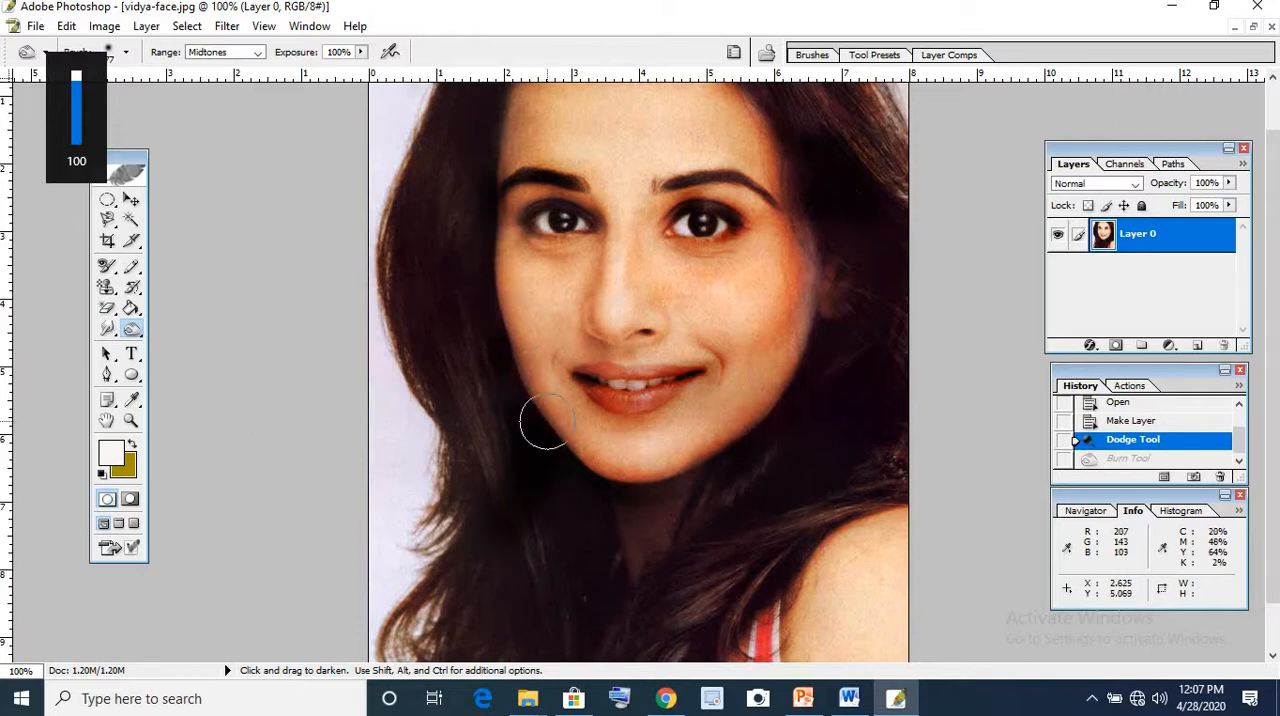
pyautogui.moveTo(773, 248)
pyautogui.mouseDown()
pyautogui.moveTo(831, 236)
pyautogui.moveTo(791, 315)
pyautogui.moveTo(603, 448)
pyautogui.moveTo(738, 437)
pyautogui.mouseUp()
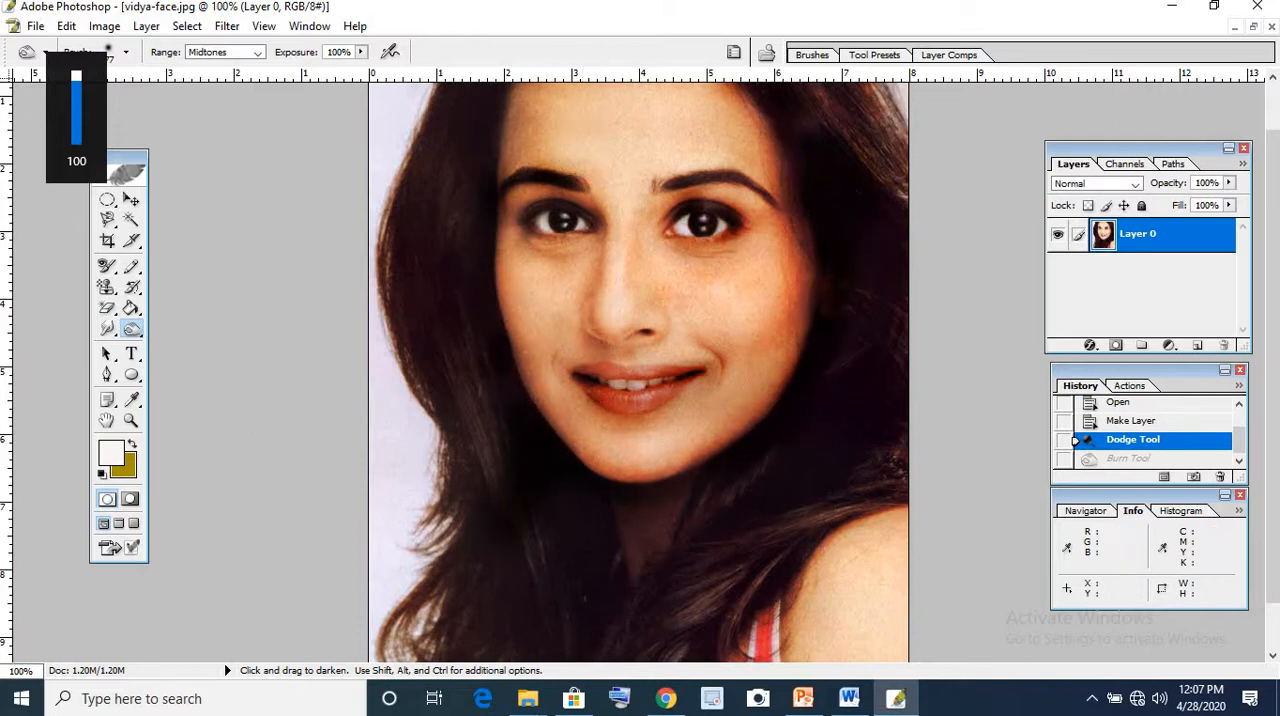
pyautogui.moveTo(740, 190)
pyautogui.mouseDown()
pyautogui.moveTo(660, 335)
pyautogui.moveTo(718, 384)
pyautogui.mouseUp()
pyautogui.hotkey('ctrl', '0')
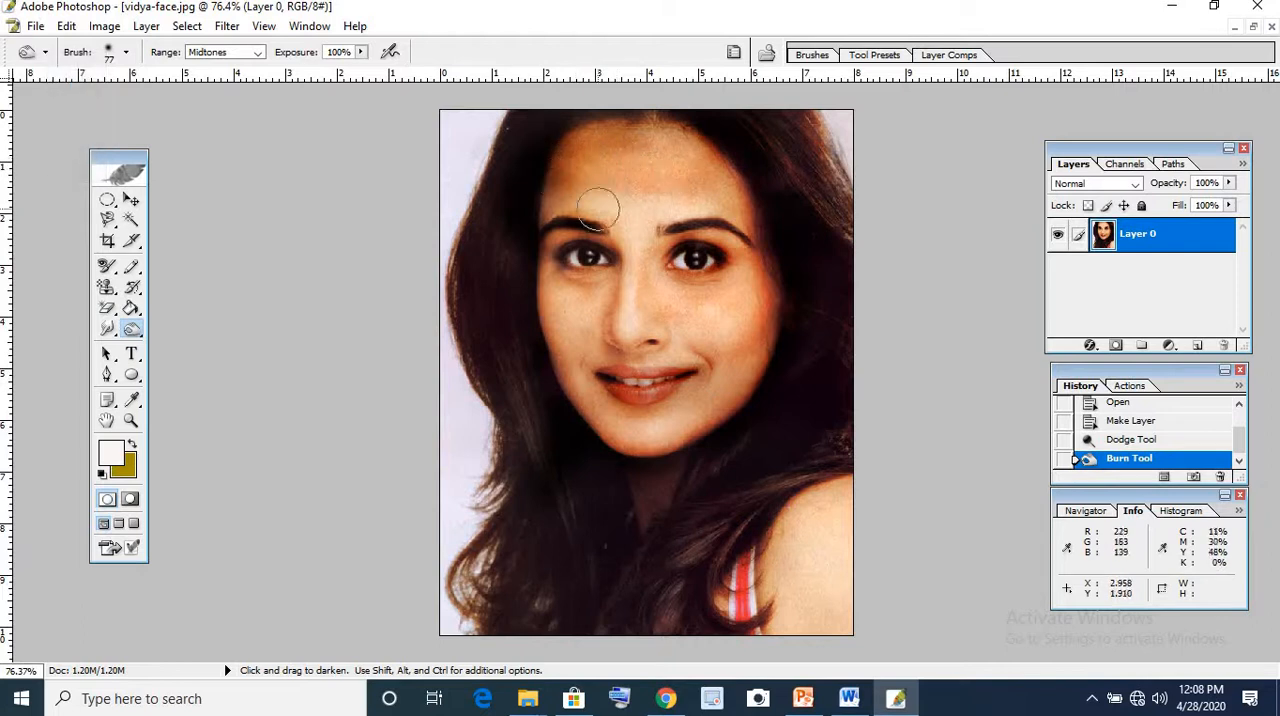
pyautogui.moveTo(620, 282)
pyautogui.mouseDown()
pyautogui.moveTo(633, 324)
pyautogui.moveTo(614, 363)
pyautogui.moveTo(563, 365)
pyautogui.moveTo(574, 310)
pyautogui.moveTo(561, 245)
pyautogui.moveTo(554, 405)
pyautogui.moveTo(718, 277)
pyautogui.moveTo(750, 312)
pyautogui.moveTo(735, 314)
pyautogui.moveTo(722, 219)
pyautogui.moveTo(698, 220)
pyautogui.moveTo(686, 188)
pyautogui.moveTo(659, 195)
pyautogui.moveTo(611, 141)
pyautogui.moveTo(584, 270)
pyautogui.moveTo(663, 408)
pyautogui.moveTo(709, 408)
pyautogui.moveTo(526, 381)
pyautogui.moveTo(624, 432)
pyautogui.moveTo(731, 408)
pyautogui.moveTo(745, 304)
pyautogui.moveTo(727, 350)
pyautogui.moveTo(717, 296)
pyautogui.mouseUp()
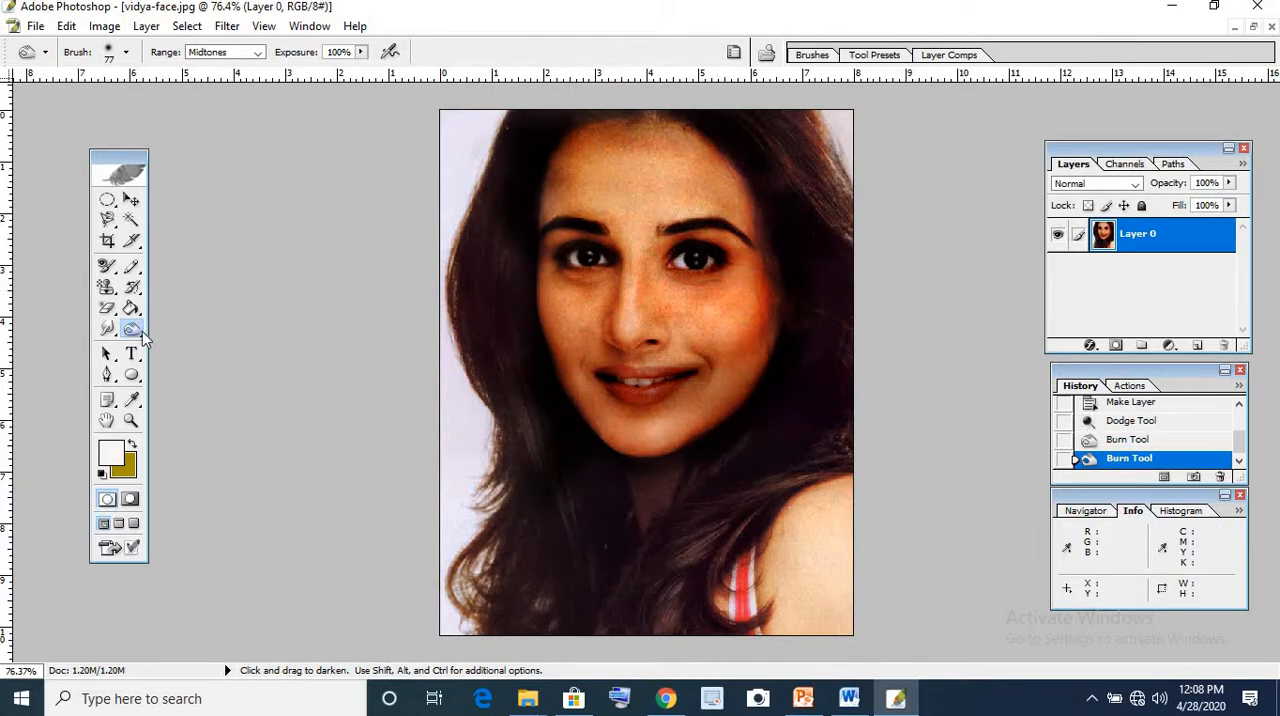
# Activate the Sponge Tool and set its mode to Saturate
pyautogui.click(131, 329)
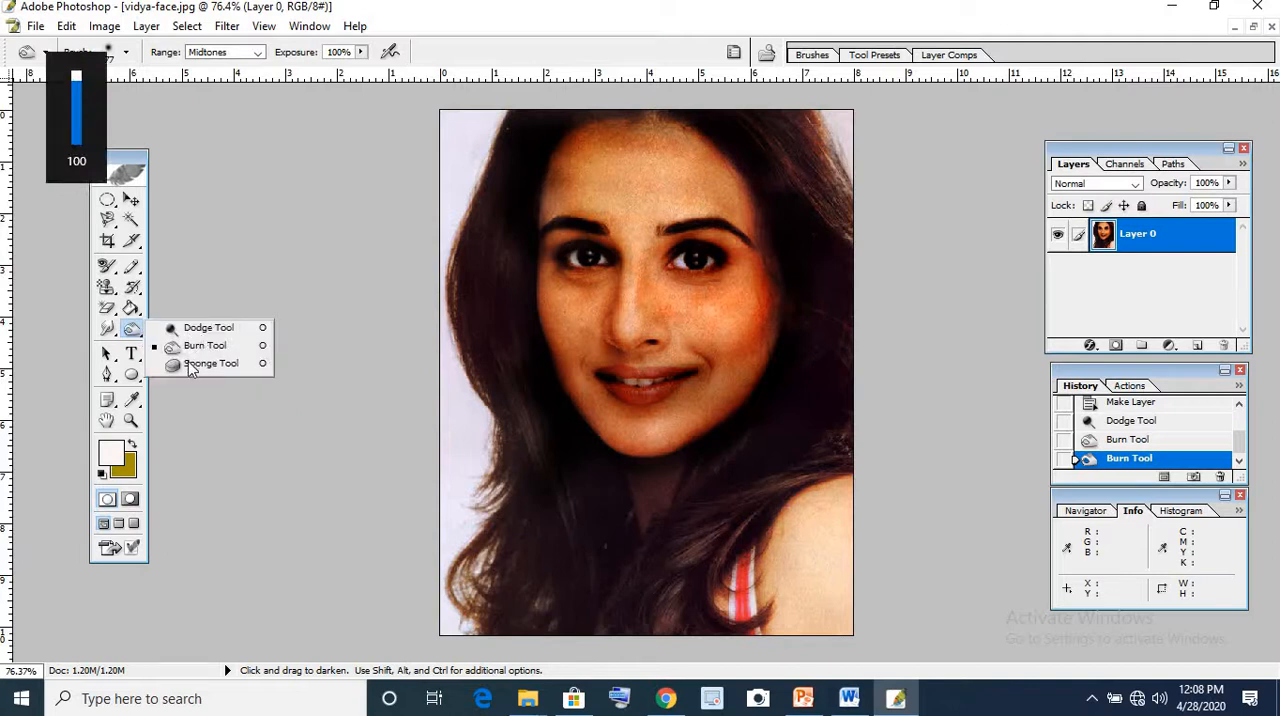
pyautogui.click(192, 365)
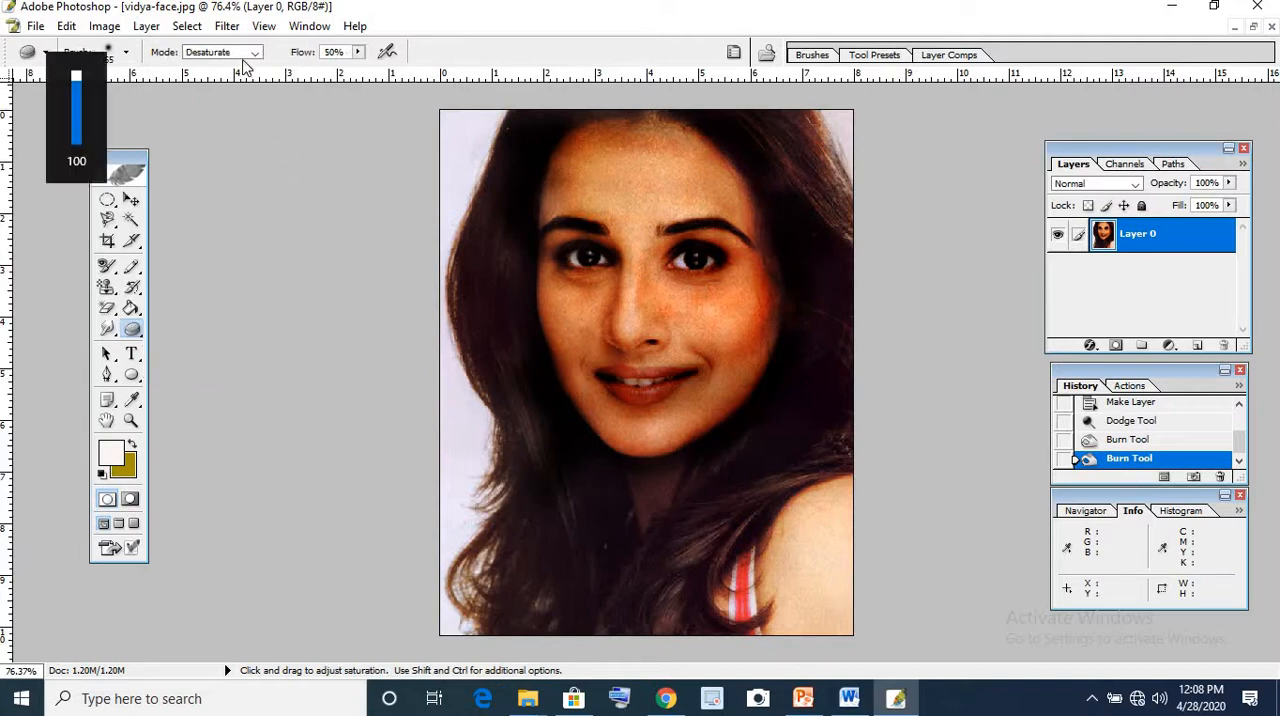
pyautogui.click(256, 55)
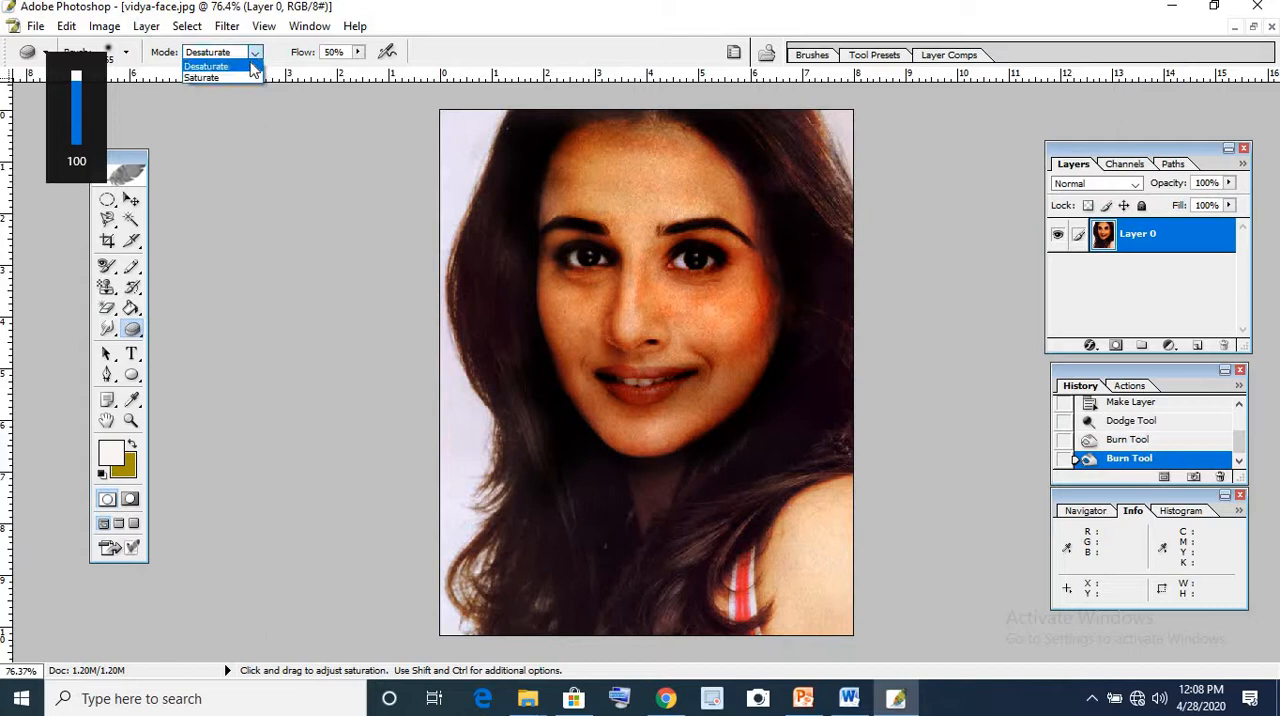
pyautogui.click(205, 78)
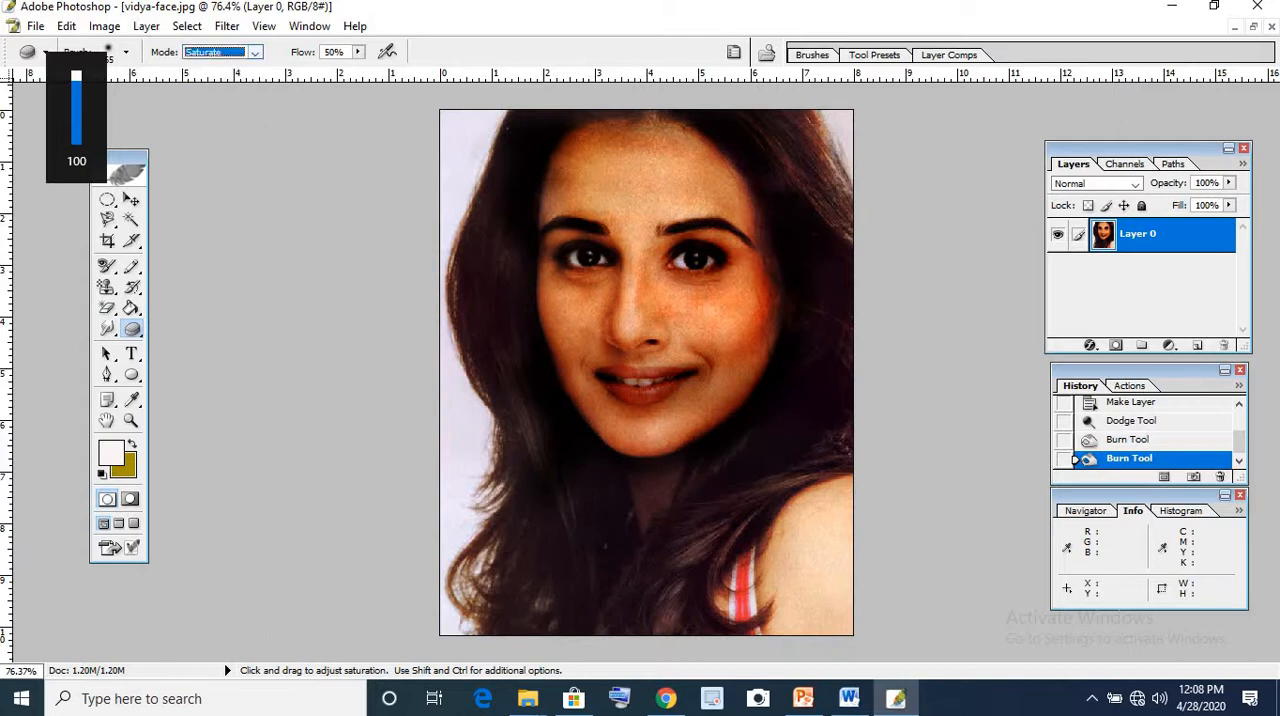
# Try saturating the forehead and nose with the Sponge Tool, and undo that along with both burn passes
pyautogui.moveTo(642, 175); pyautogui.dragTo(638, 272)
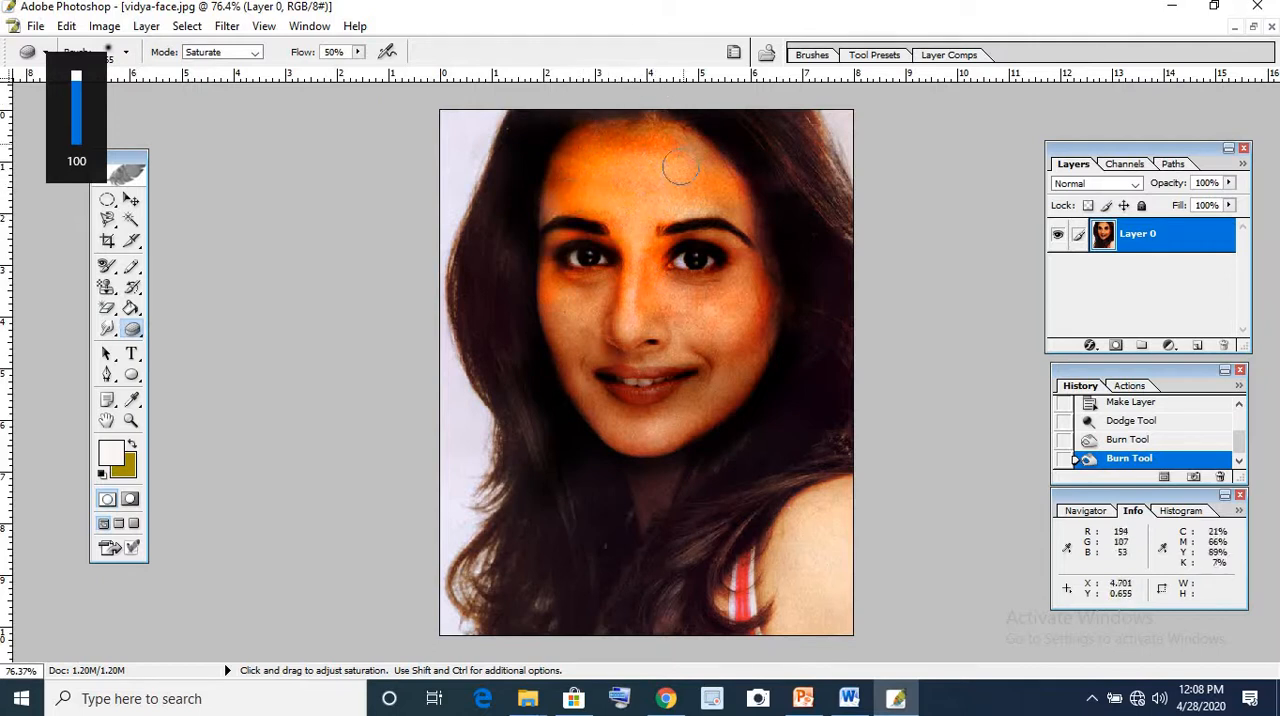
pyautogui.moveTo(680, 168); pyautogui.dragTo(700, 228)
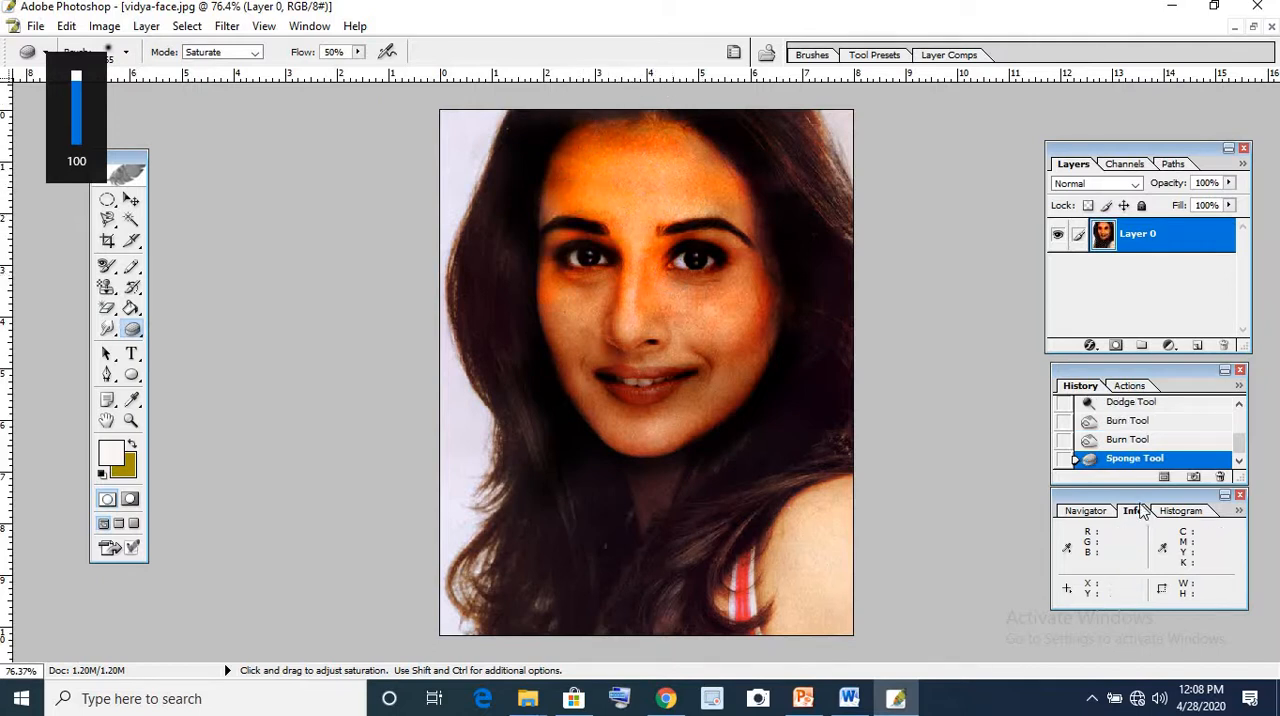
pyautogui.hotkey('ctrl', 'alt', 'z')
pyautogui.hotkey('ctrl', 'alt', 'z')
pyautogui.hotkey('ctrl', 'alt', 'z')
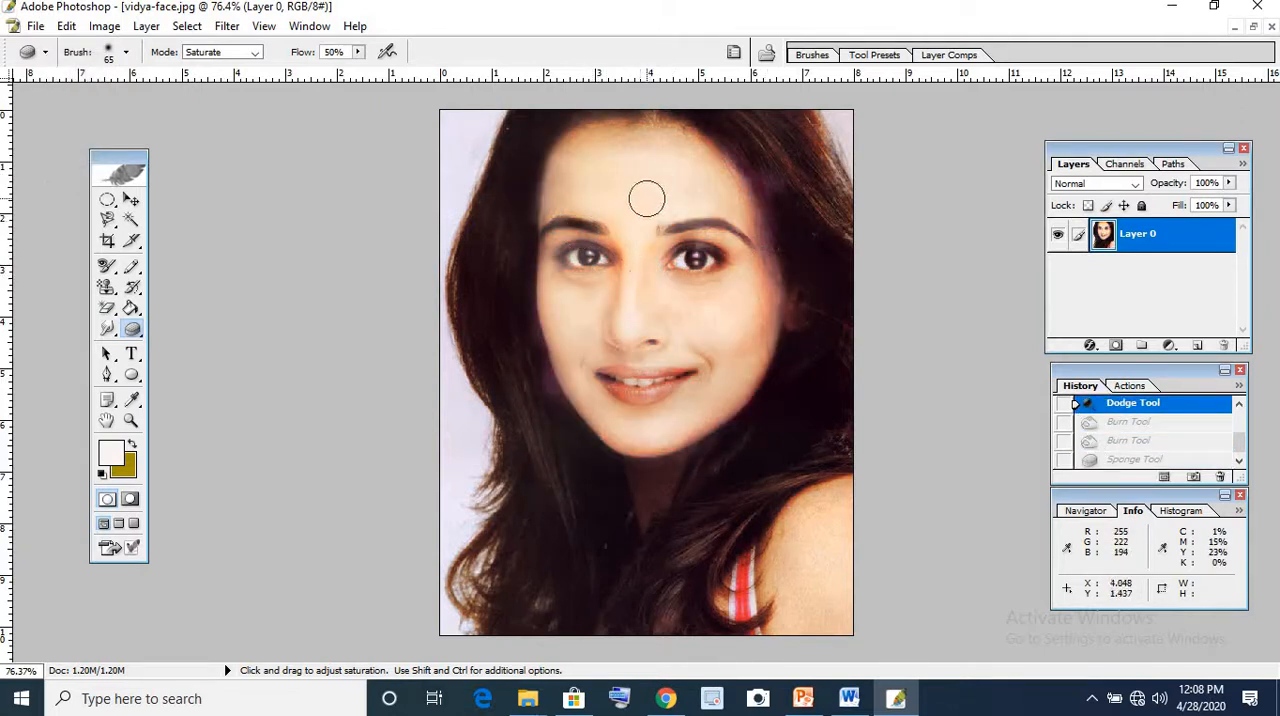
# Saturate the dodged face with the Sponge Tool at 50% flow, covering the forehead, cheeks and nose
pyautogui.moveTo(647, 198)
pyautogui.mouseDown()
pyautogui.moveTo(658, 145)
pyautogui.moveTo(686, 166)
pyautogui.mouseUp()
pyautogui.moveTo(561, 125)
pyautogui.mouseDown()
pyautogui.moveTo(546, 209)
pyautogui.moveTo(651, 226)
pyautogui.moveTo(646, 246)
pyautogui.moveTo(675, 224)
pyautogui.moveTo(693, 279)
pyautogui.moveTo(743, 309)
pyautogui.moveTo(740, 342)
pyautogui.moveTo(681, 306)
pyautogui.moveTo(630, 309)
pyautogui.moveTo(588, 364)
pyautogui.moveTo(575, 351)
pyautogui.moveTo(585, 294)
pyautogui.moveTo(622, 363)
pyautogui.mouseUp()
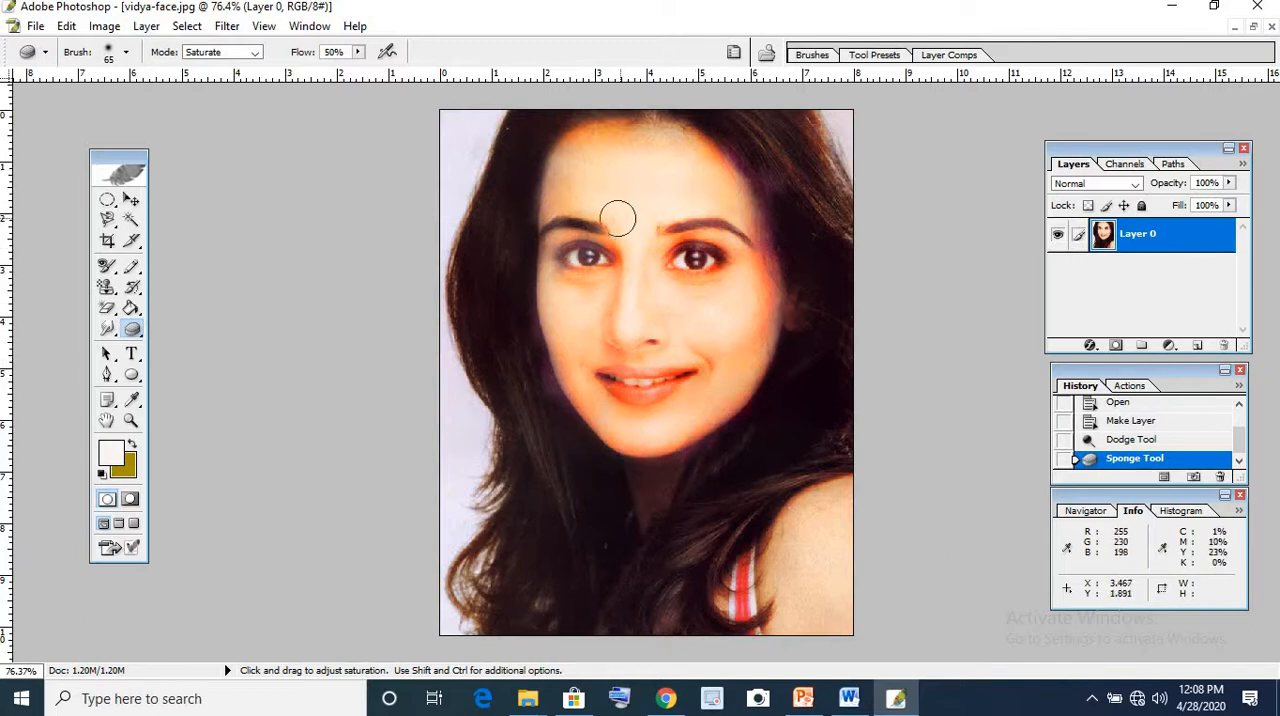
pyautogui.moveTo(708, 151)
pyautogui.mouseDown()
pyautogui.moveTo(682, 196)
pyautogui.moveTo(732, 182)
pyautogui.moveTo(609, 197)
pyautogui.mouseUp()
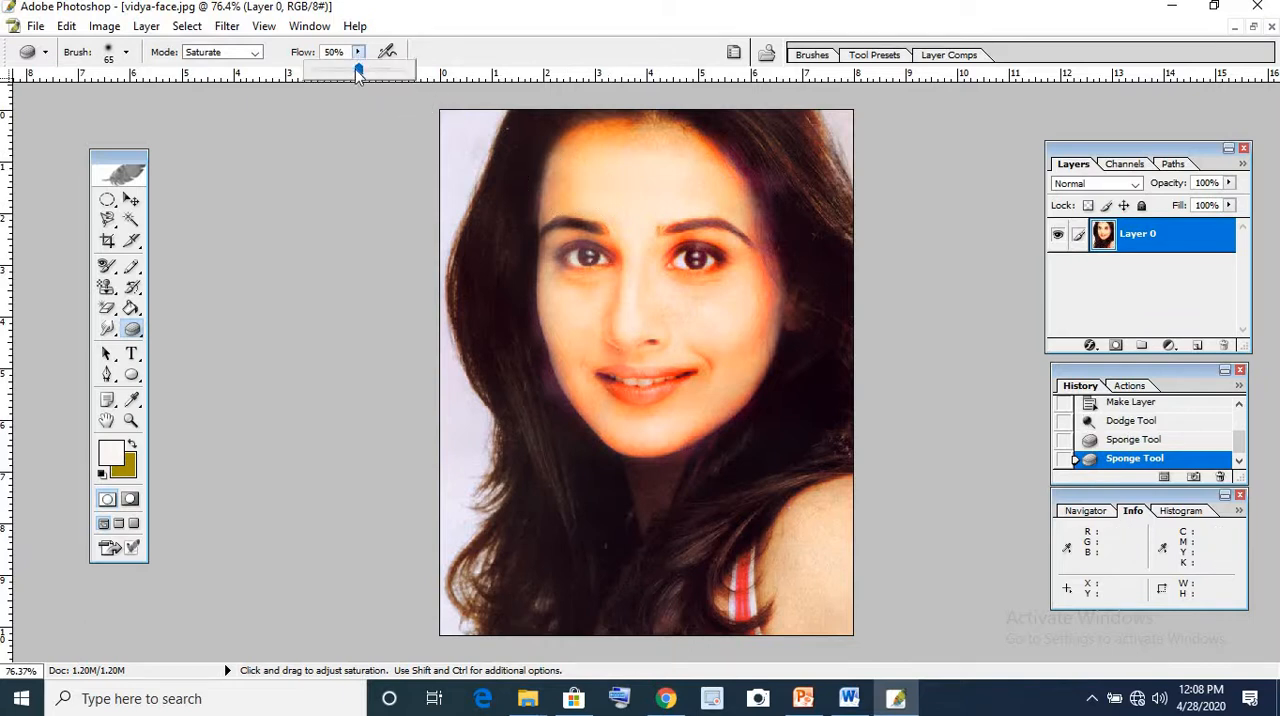
# Set the Sponge Tool's flow to 100% and saturate the face further, down to the chin
pyautogui.moveTo(358, 72); pyautogui.dragTo(529, 89)
pyautogui.click(632, 215)
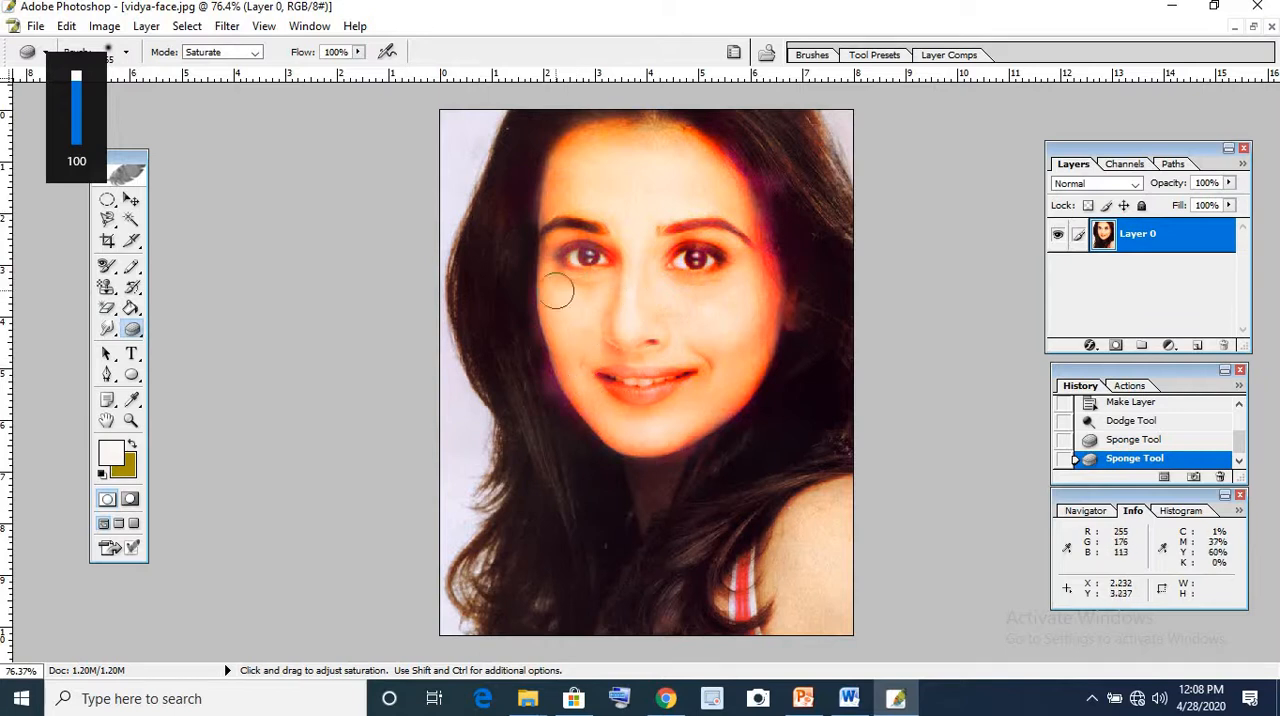
pyautogui.moveTo(657, 425)
pyautogui.mouseDown()
pyautogui.moveTo(736, 467)
pyautogui.moveTo(670, 446)
pyautogui.moveTo(740, 418)
pyautogui.mouseUp()
# Switch the Sponge Tool to Desaturate mode and tone down the colour across the whole face
pyautogui.click(230, 56)
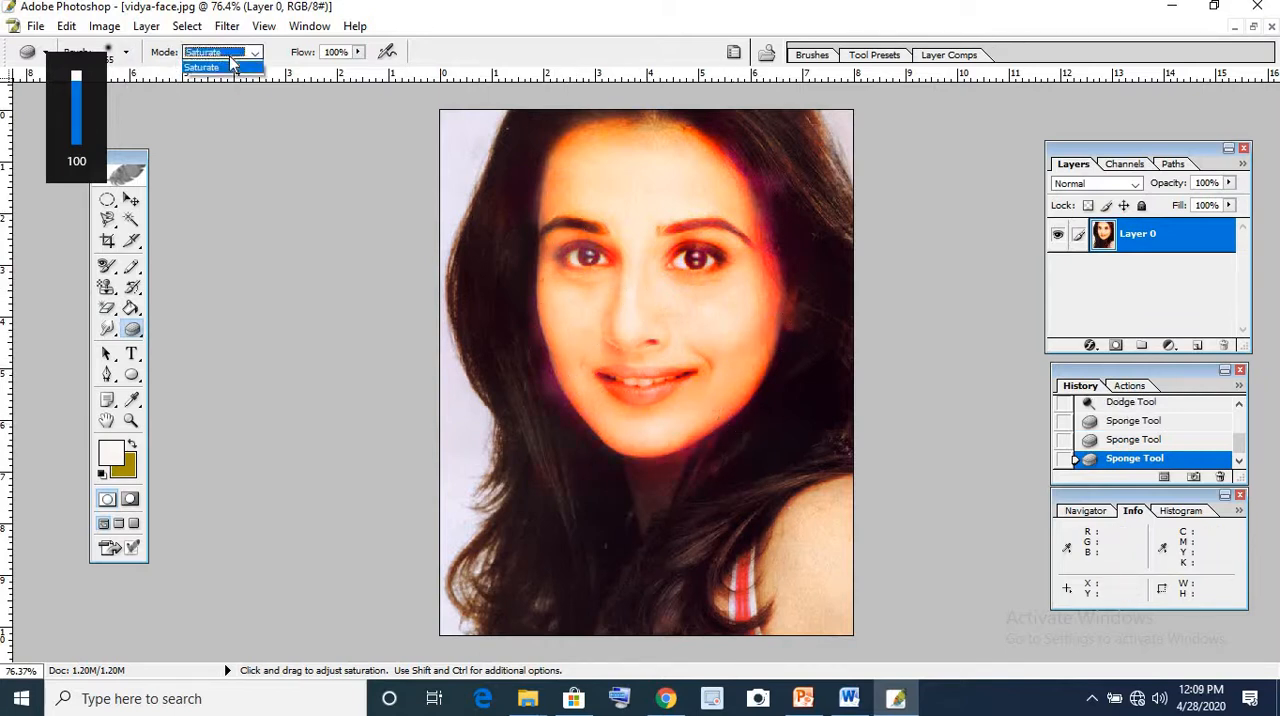
pyautogui.click(227, 66)
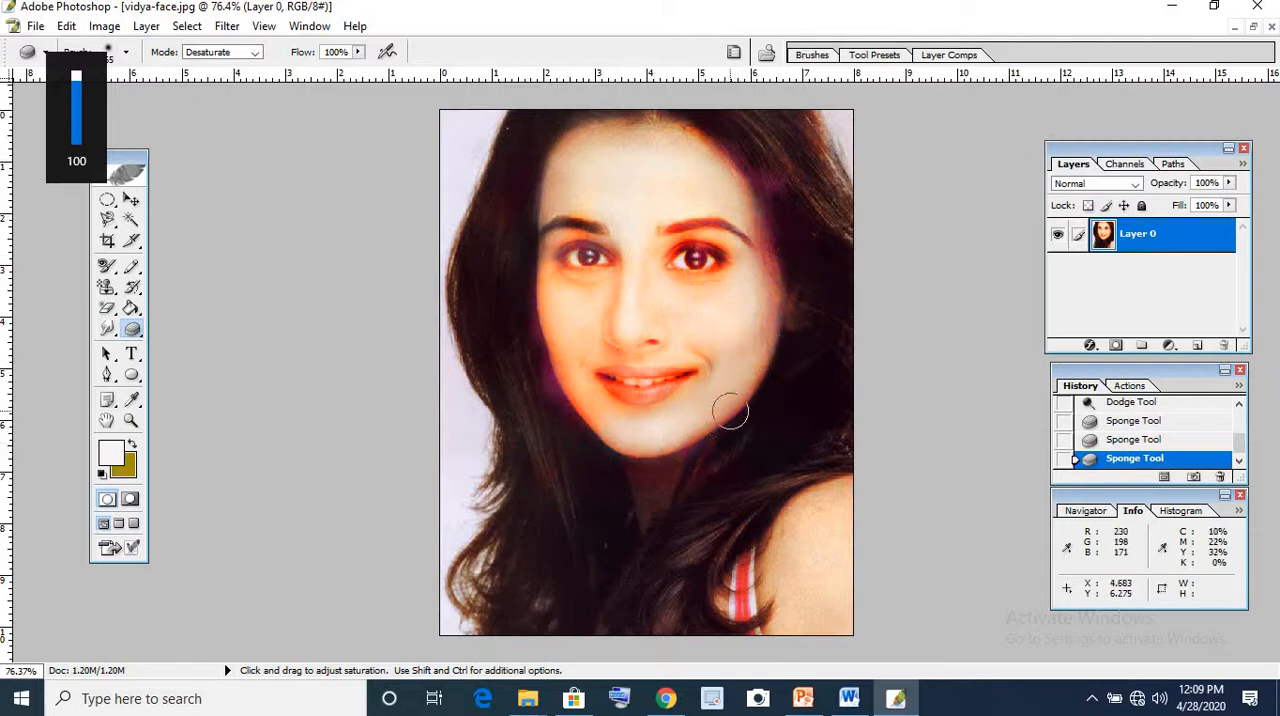
pyautogui.moveTo(714, 381)
pyautogui.mouseDown()
pyautogui.moveTo(590, 406)
pyautogui.moveTo(594, 418)
pyautogui.moveTo(560, 379)
pyautogui.moveTo(620, 240)
pyautogui.moveTo(613, 308)
pyautogui.moveTo(641, 274)
pyautogui.moveTo(639, 218)
pyautogui.moveTo(570, 270)
pyautogui.moveTo(622, 200)
pyautogui.moveTo(602, 295)
pyautogui.moveTo(709, 272)
pyautogui.moveTo(741, 228)
pyautogui.moveTo(706, 186)
pyautogui.moveTo(653, 272)
pyautogui.moveTo(692, 380)
pyautogui.moveTo(609, 383)
pyautogui.moveTo(563, 222)
pyautogui.mouseUp()
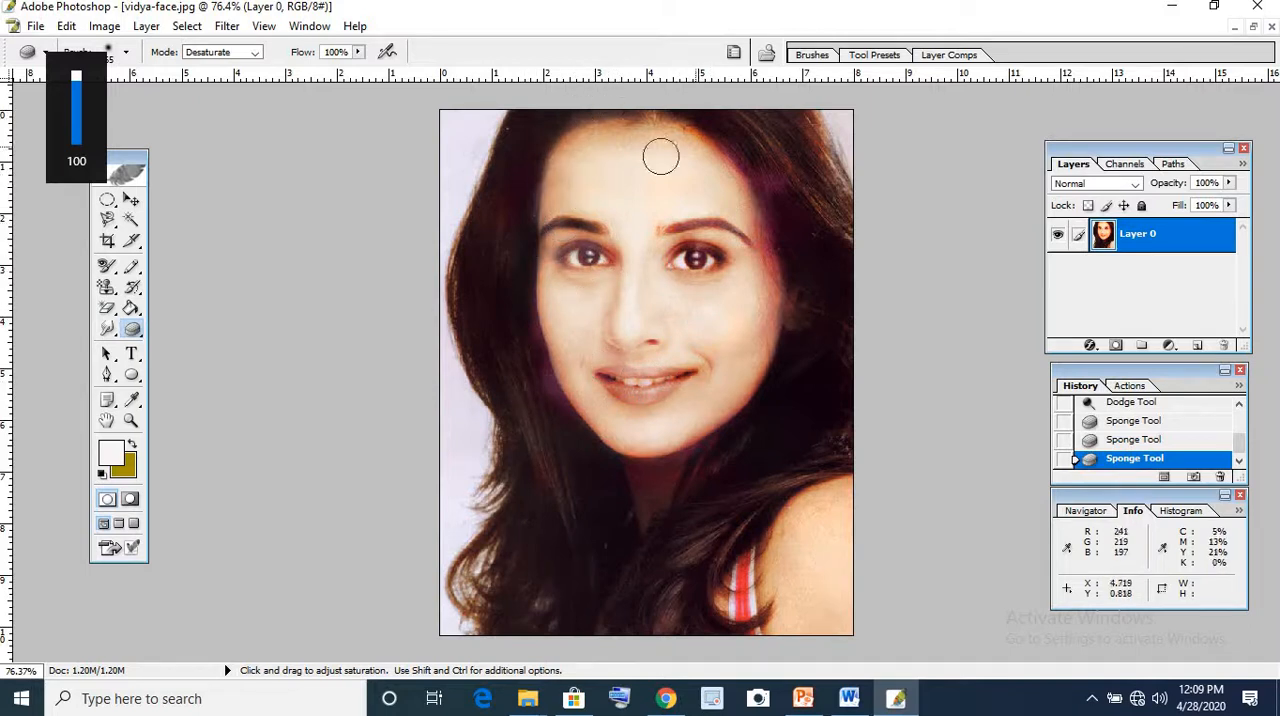